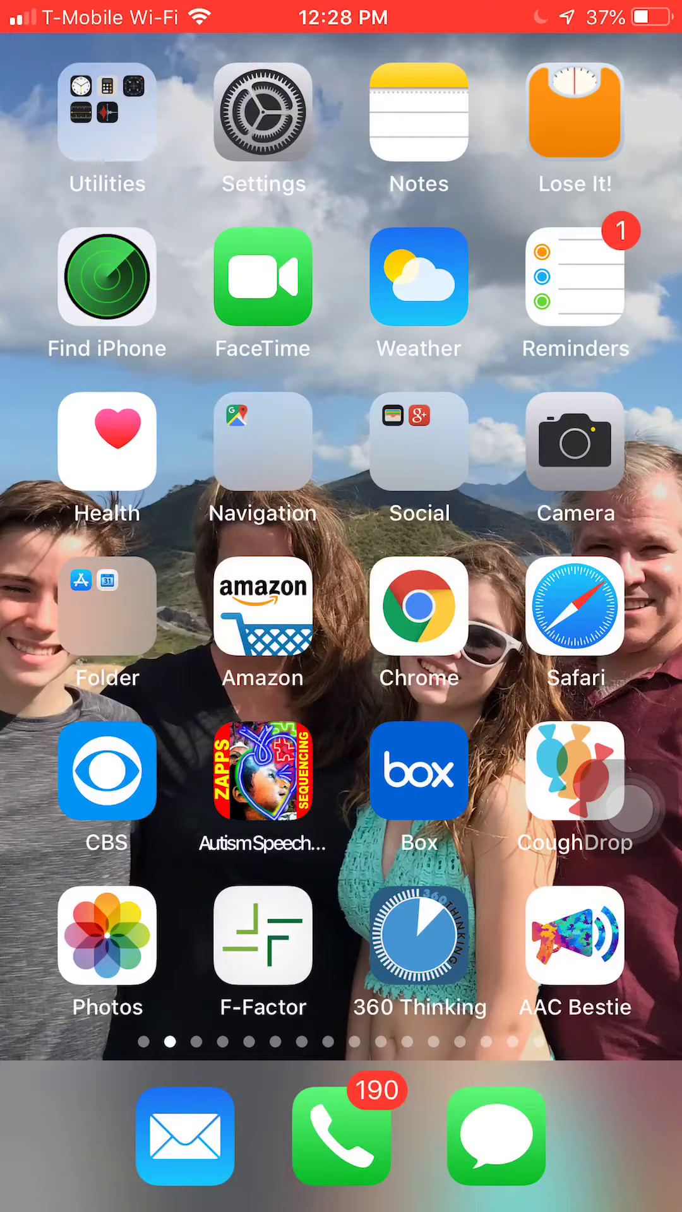
- Drag the AssistiveTouch button down the Home Screen
mouse_move(630, 805)
mouse_down()
mouse_move(556, 961)
mouse_move(433, 825)
mouse_move(361, 953)
mouse_move(336, 428)
mouse_move(176, 782)
mouse_move(463, 336)
mouse_move(154, 487)
mouse_move(52, 504)
mouse_move(541, 505)
mouse_move(238, 840)
mouse_move(515, 1013)
mouse_move(623, 1108)
mouse_move(596, 1109)
mouse_move(513, 1061)
mouse_move(517, 1031)
mouse_move(629, 1147)
mouse_move(536, 910)
mouse_move(388, 638)
mouse_move(422, 609)
mouse_move(96, 445)
mouse_move(225, 285)
mouse_move(444, 284)
mouse_move(632, 1101)
mouse_move(373, 974)
mouse_move(392, 861)
mouse_move(658, 1136)
mouse_move(307, 184)
mouse_move(257, 108)
mouse_move(371, 292)
mouse_move(646, 1108)
mouse_up()
- Go from Settings through General into Accessibility, moving the AssistiveTouch button aside
click(263, 112)
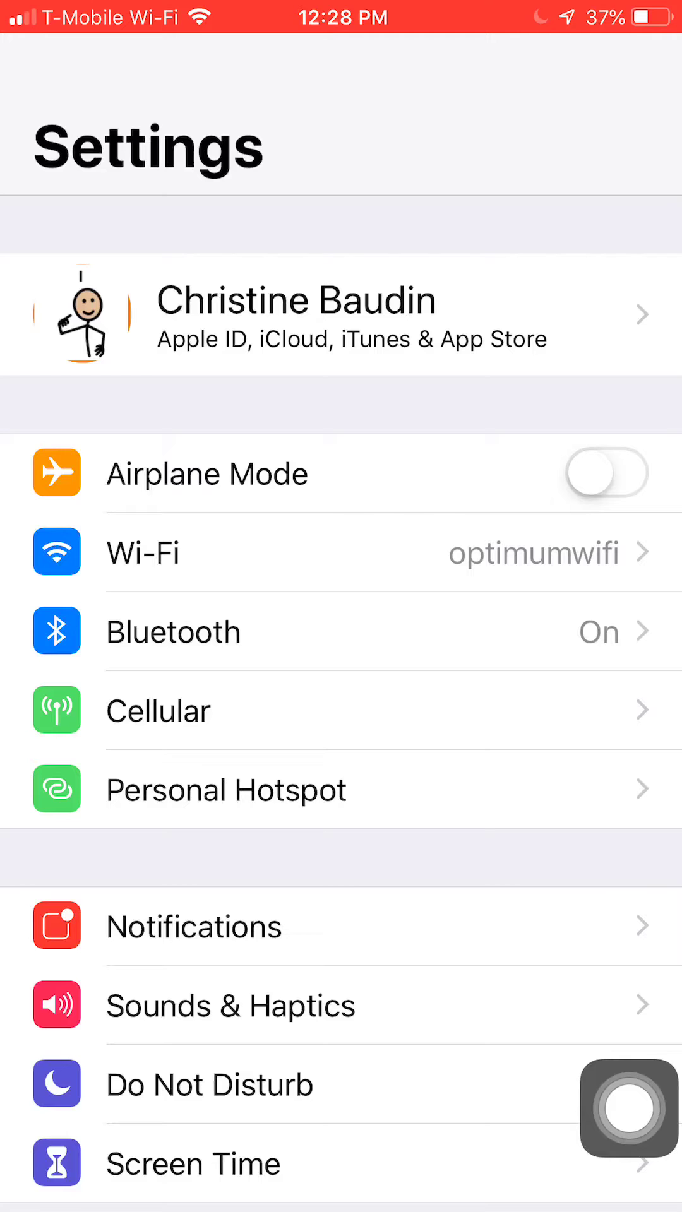
scroll(341, 663, down, 6)
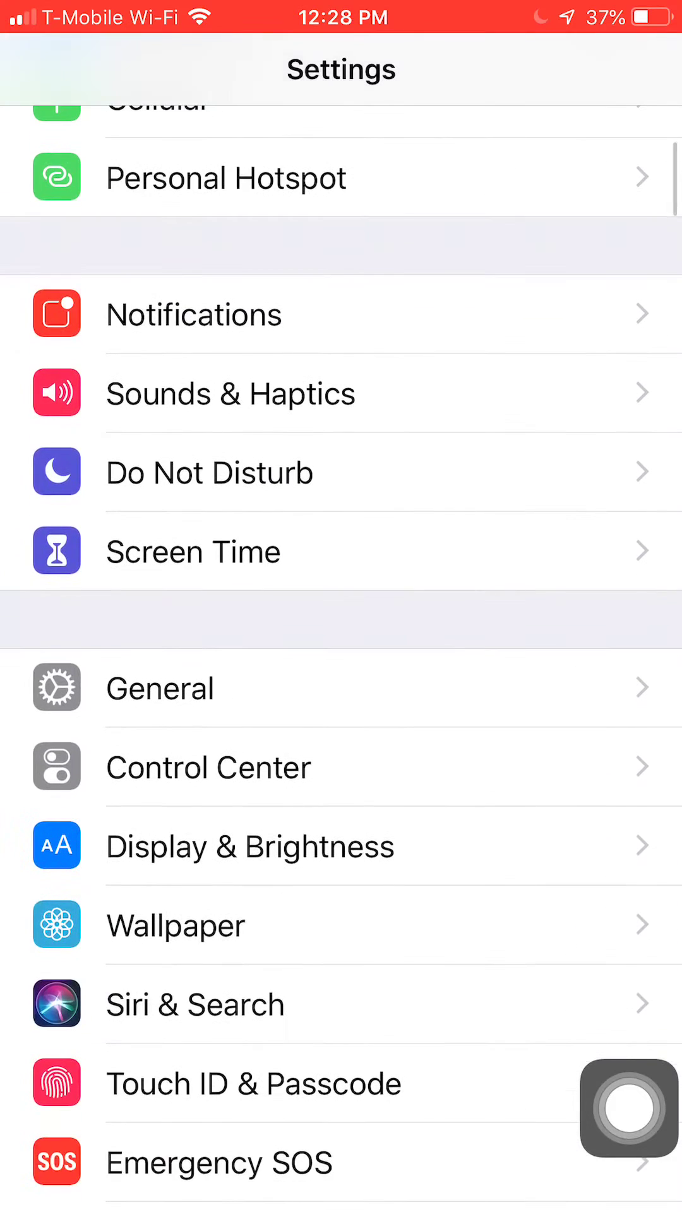
mouse_move(629, 1109)
mouse_down()
mouse_move(528, 1082)
mouse_move(237, 711)
mouse_move(354, 765)
mouse_move(625, 1083)
mouse_move(495, 892)
mouse_move(401, 860)
mouse_move(634, 1144)
mouse_up()
click(152, 689)
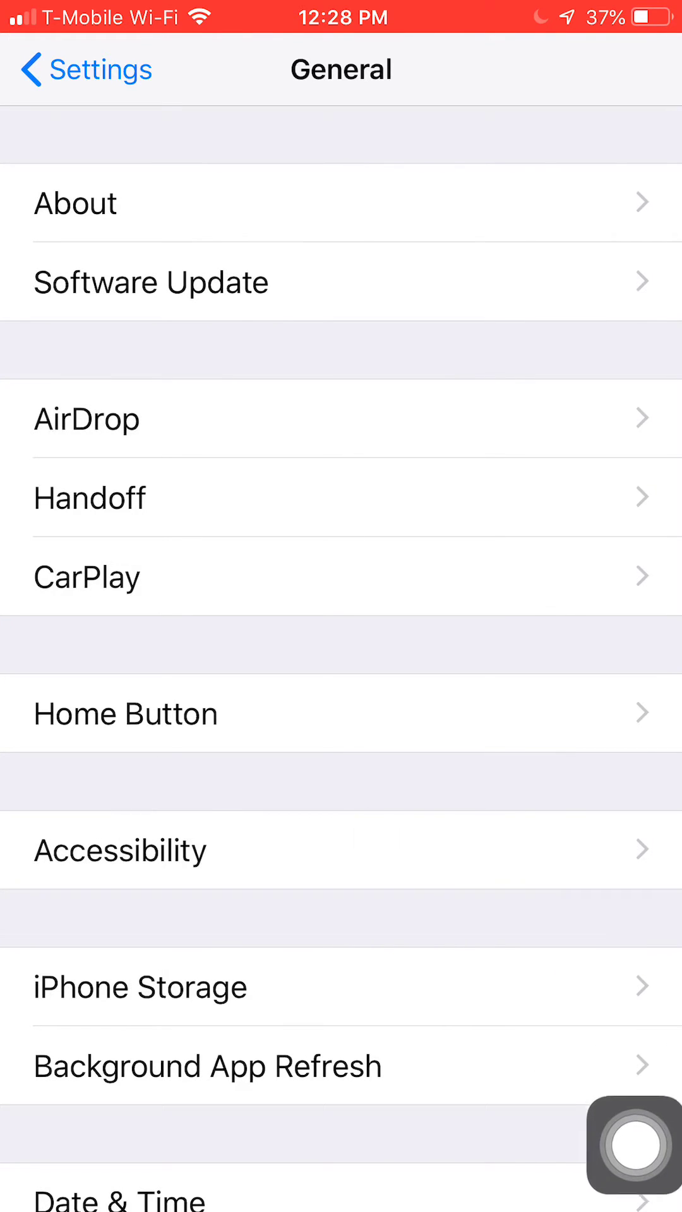
click(121, 850)
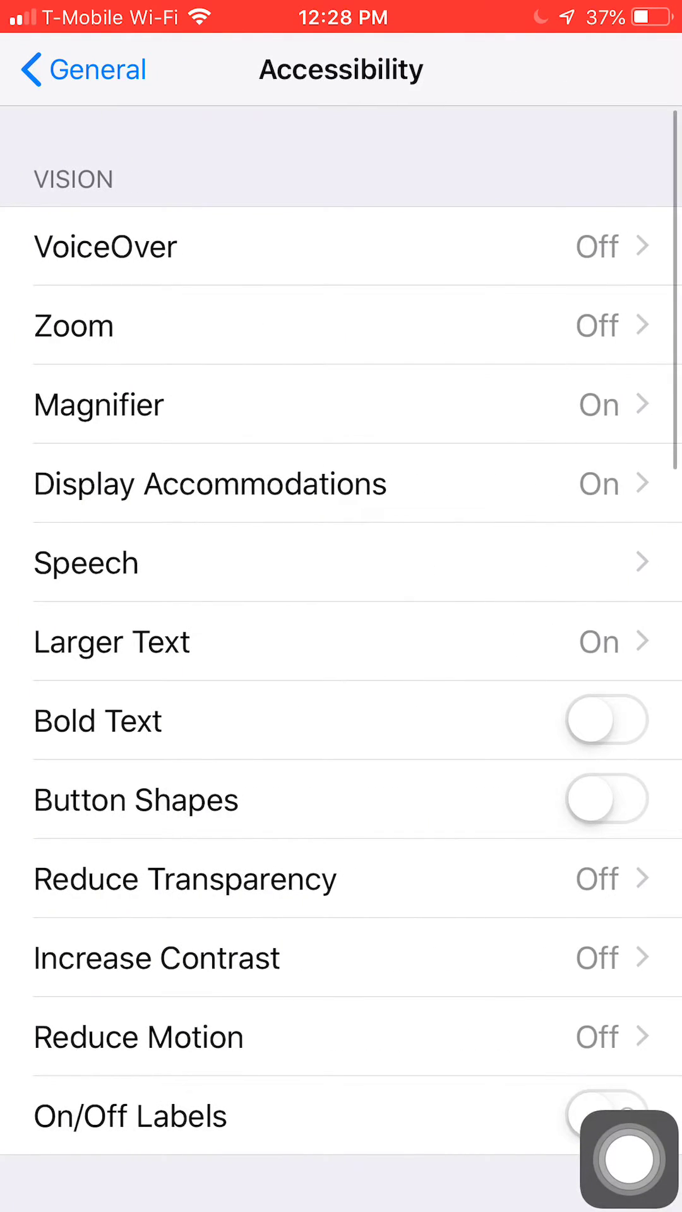
scroll(341, 664, down, 10)
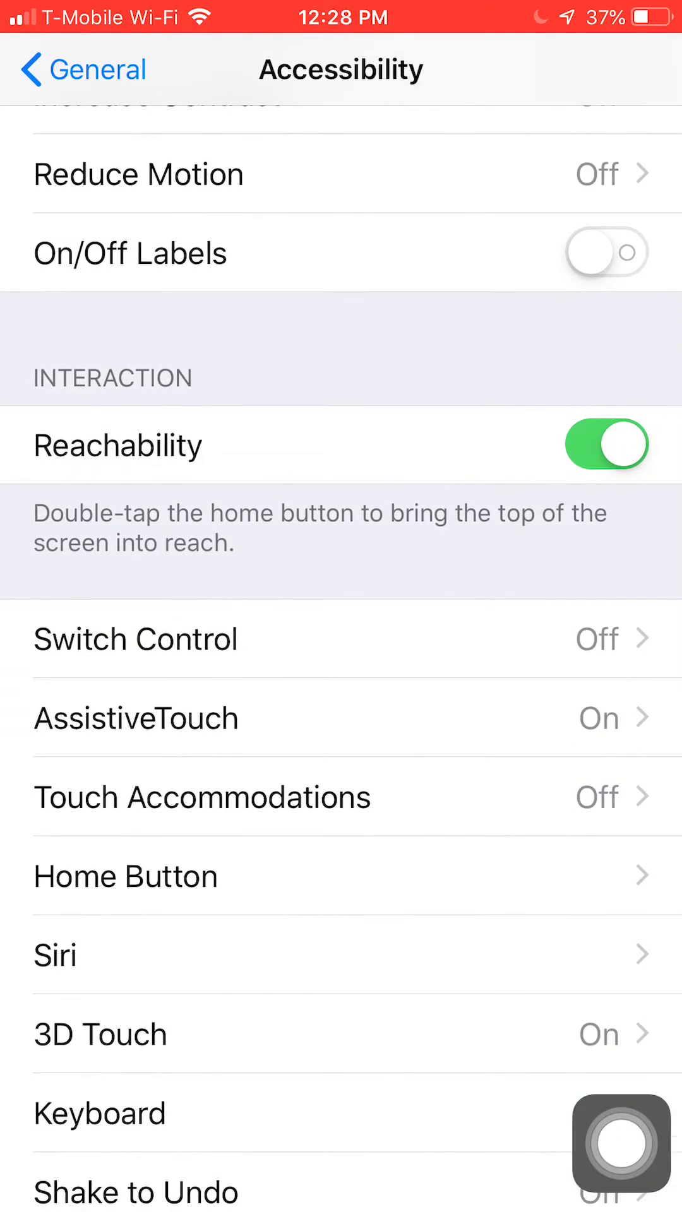
mouse_move(621, 1143)
mouse_down()
mouse_move(297, 698)
mouse_move(344, 714)
mouse_move(425, 720)
mouse_up()
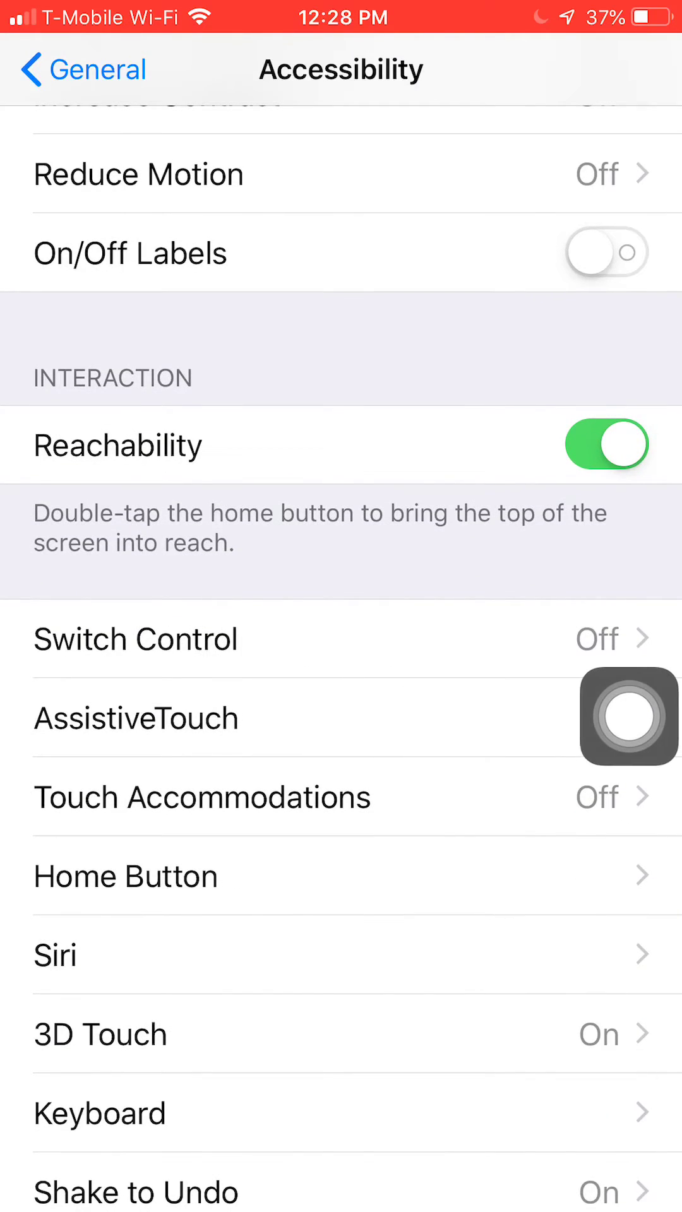
- Open AssistiveTouch, confirm its switch is on, show the movable button, then go back
click(136, 719)
mouse_move(628, 716)
mouse_down()
mouse_move(617, 726)
mouse_move(599, 1028)
mouse_move(613, 379)
mouse_move(581, 306)
mouse_move(514, 360)
mouse_move(518, 386)
mouse_up()
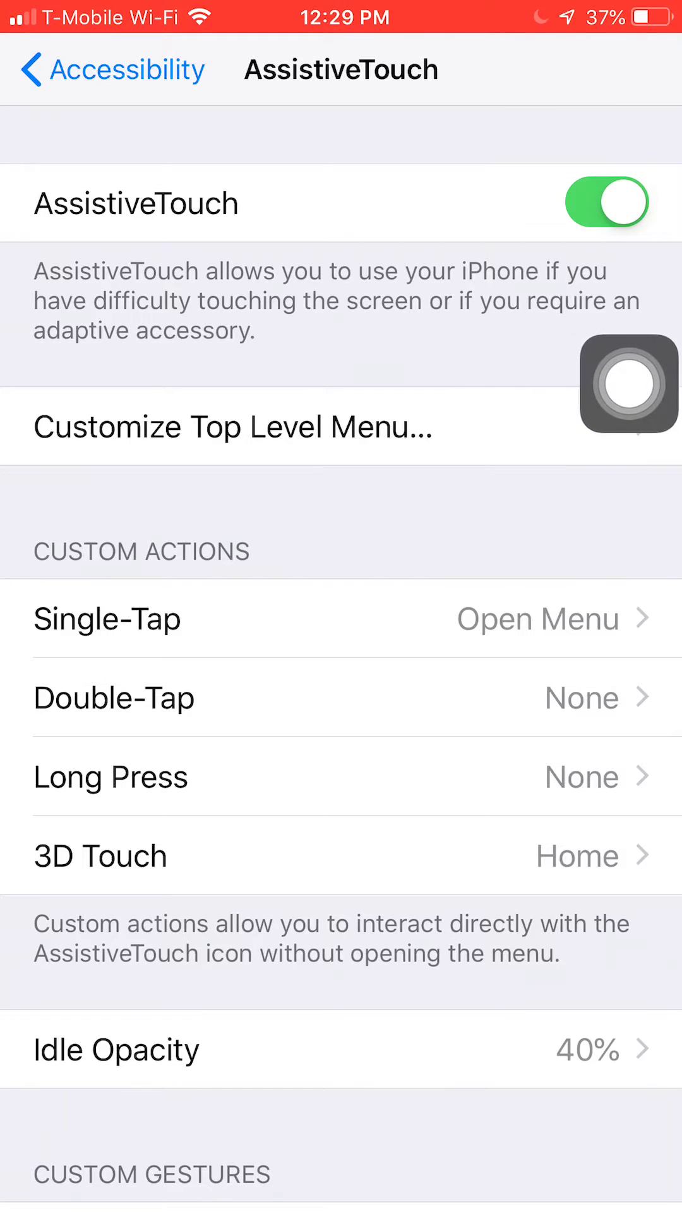
click(606, 203)
mouse_move(629, 384)
mouse_down()
mouse_move(444, 480)
mouse_move(490, 556)
mouse_up()
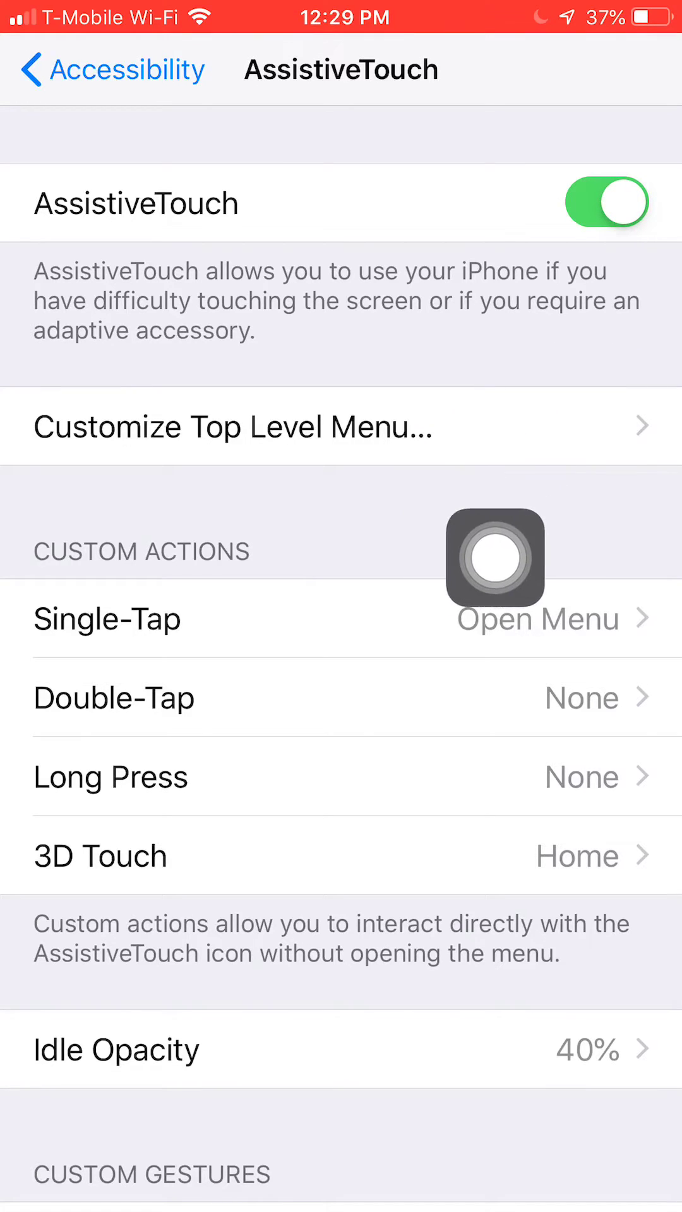
mouse_move(629, 559)
mouse_down()
mouse_move(399, 452)
mouse_move(565, 455)
mouse_move(606, 560)
mouse_move(210, 218)
mouse_move(108, 95)
mouse_move(654, 501)
mouse_up()
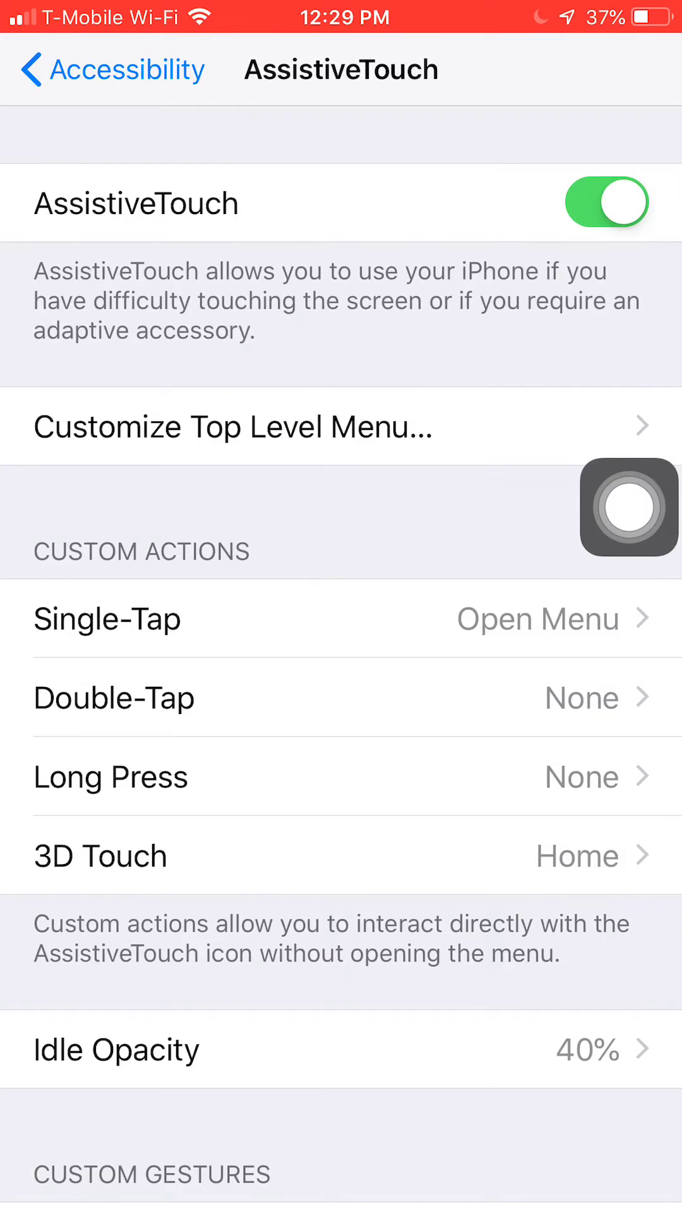
click(114, 70)
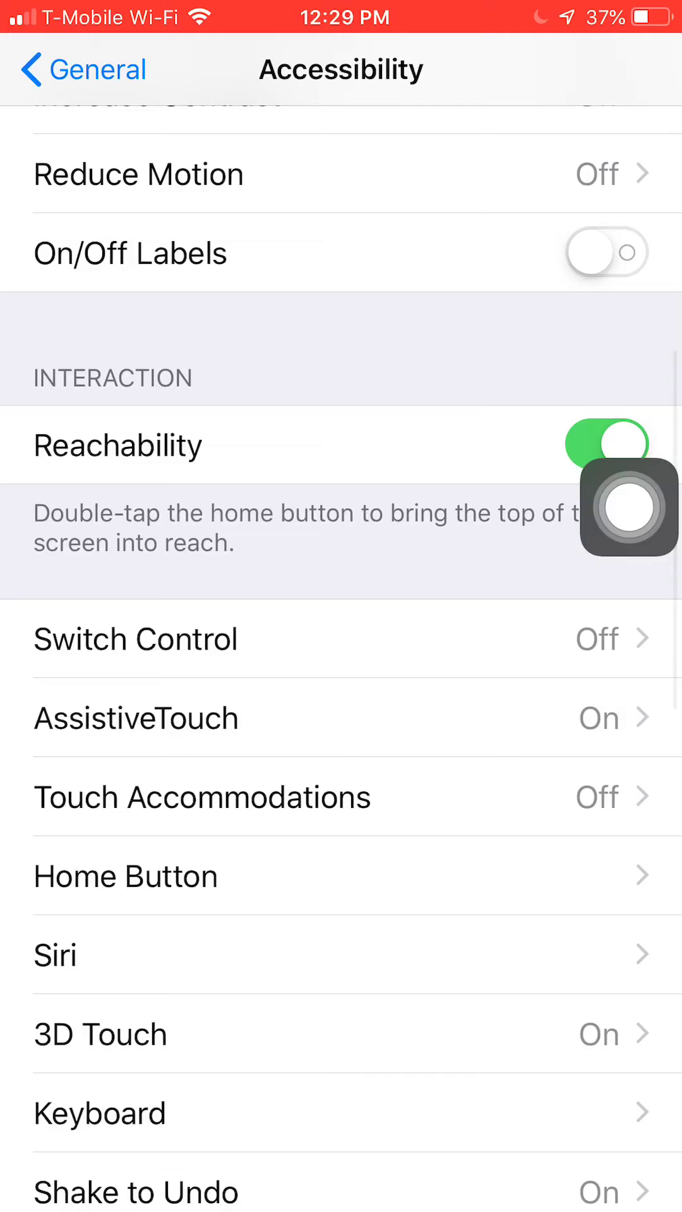
mouse_move(630, 507)
mouse_down()
mouse_move(71, 85)
mouse_move(620, 526)
mouse_move(435, 368)
mouse_up()
- Back out to the main Settings list and open Control Center settings
click(83, 70)
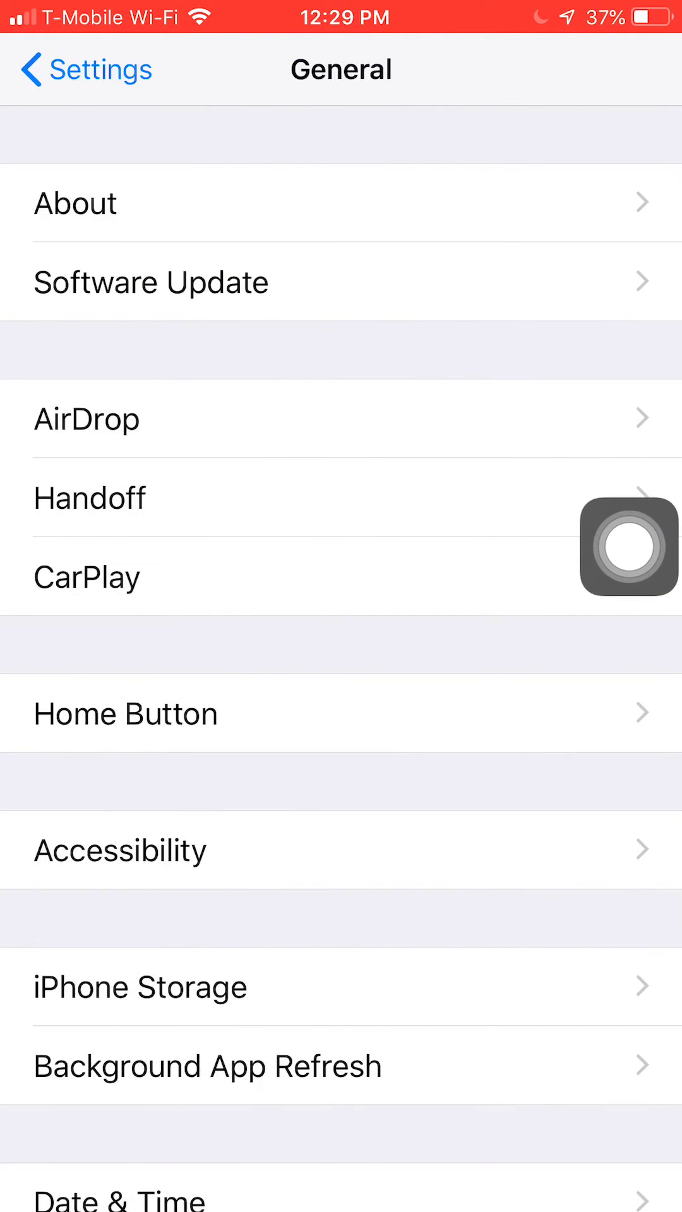
click(83, 69)
scroll(341, 606, up, 5)
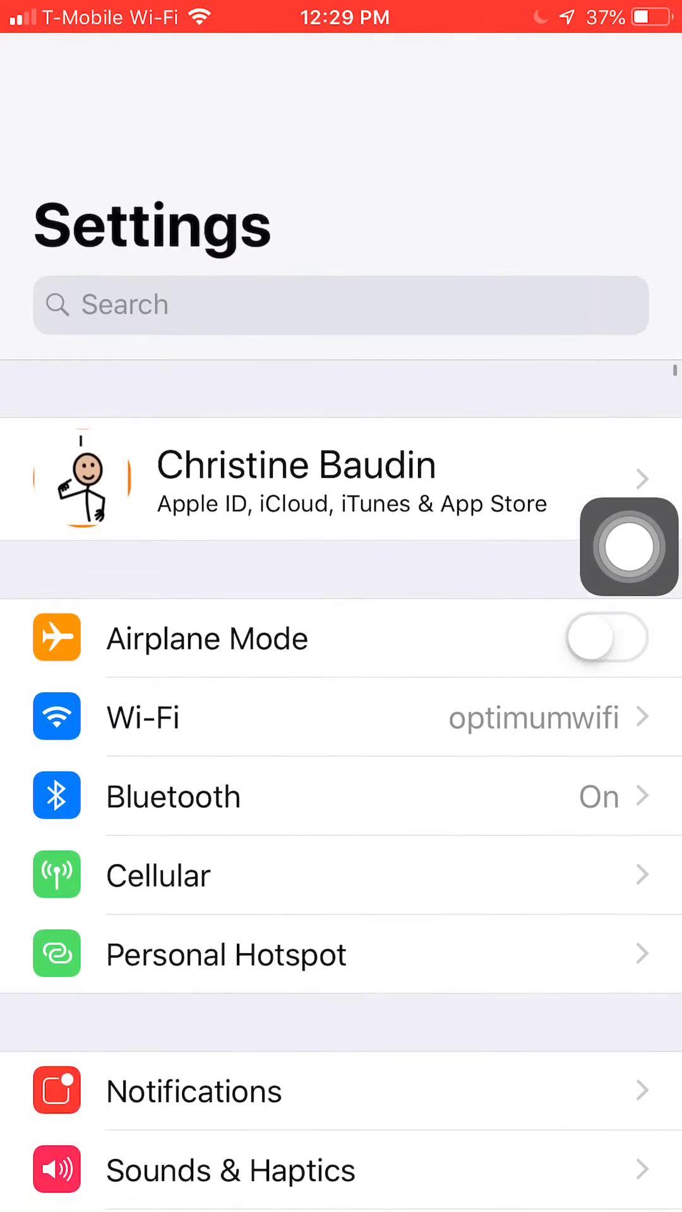
mouse_move(630, 547)
mouse_down()
mouse_move(279, 770)
mouse_move(560, 879)
mouse_up()
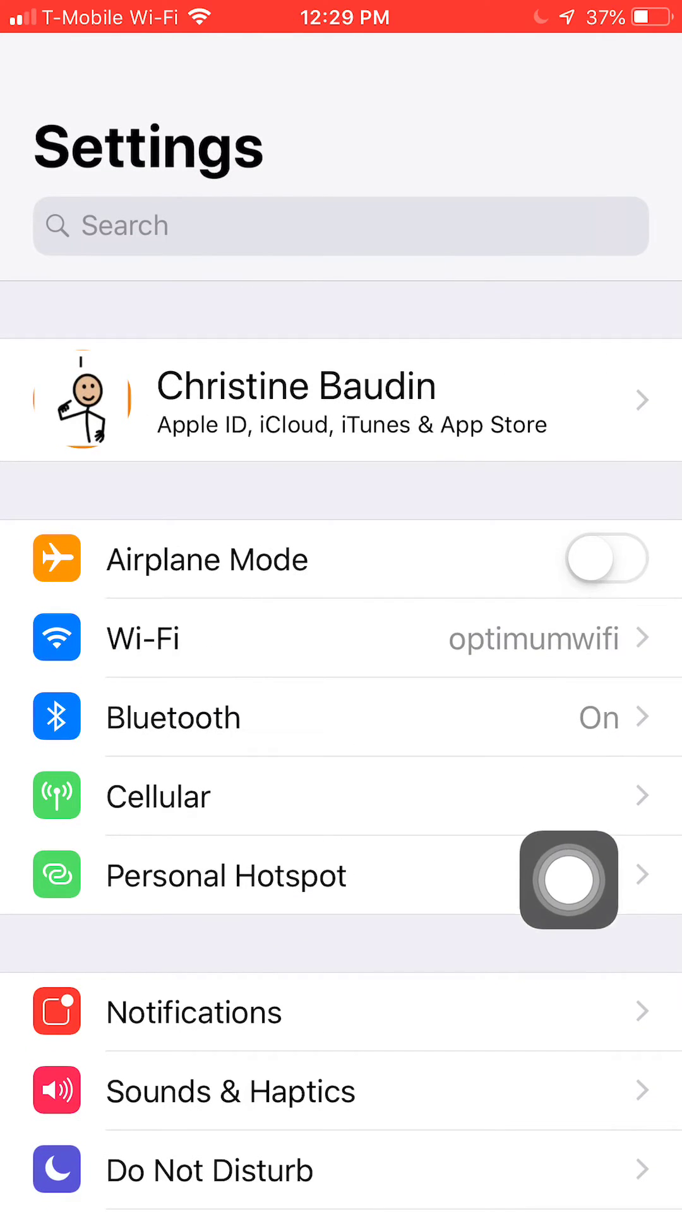
scroll(341, 607, down, 5)
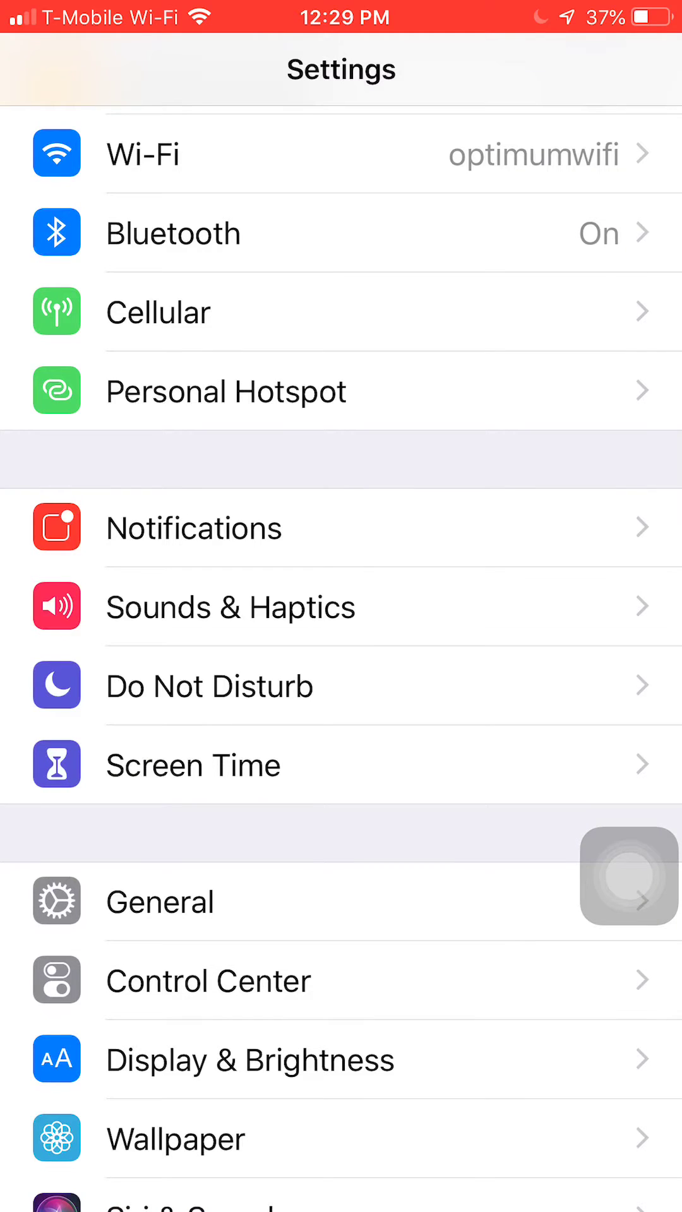
scroll(341, 606, down, 3)
mouse_move(629, 875)
mouse_down()
mouse_move(240, 772)
mouse_move(629, 1028)
mouse_up()
click(190, 768)
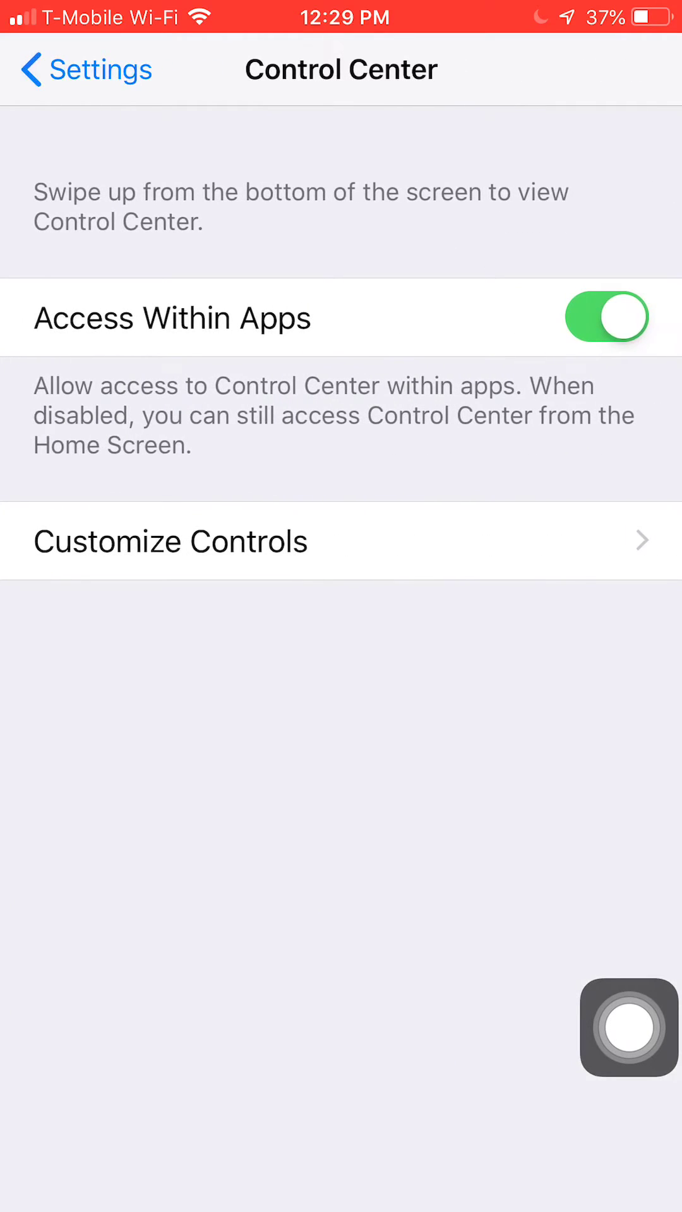
mouse_move(628, 1029)
mouse_down()
mouse_move(393, 951)
mouse_move(373, 603)
mouse_move(348, 549)
mouse_move(458, 776)
mouse_up()
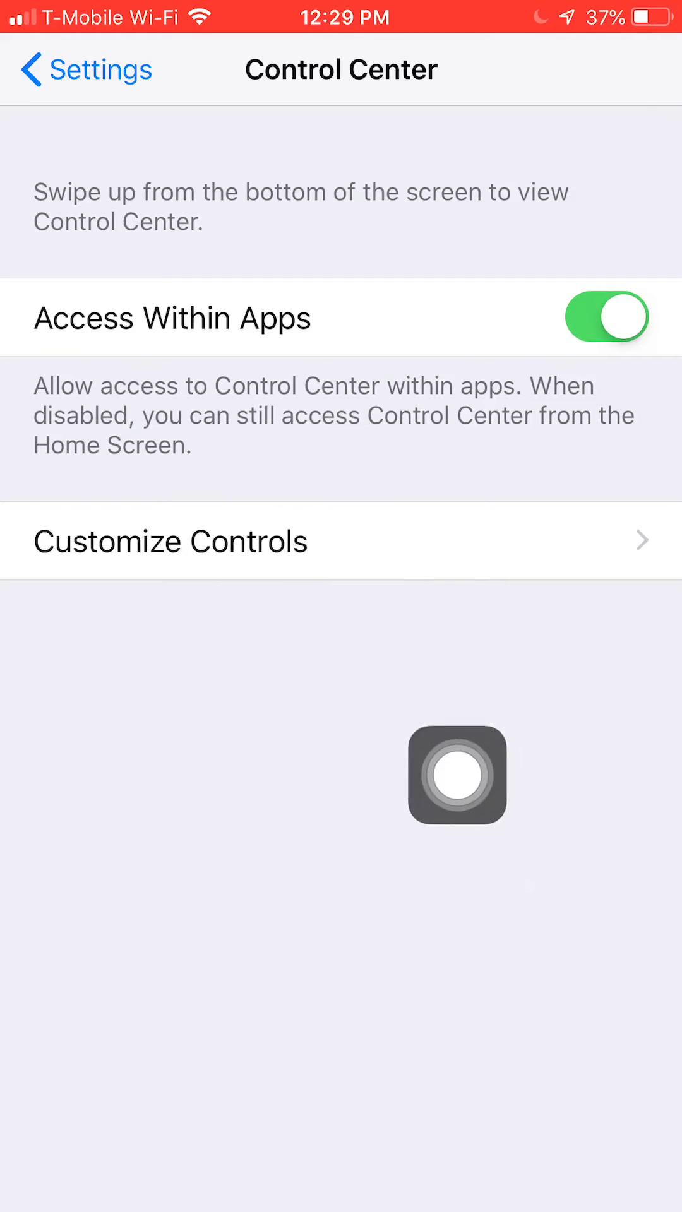
- Confirm Screen Recording is under INCLUDE in Customize Controls, then back out to Settings
click(170, 541)
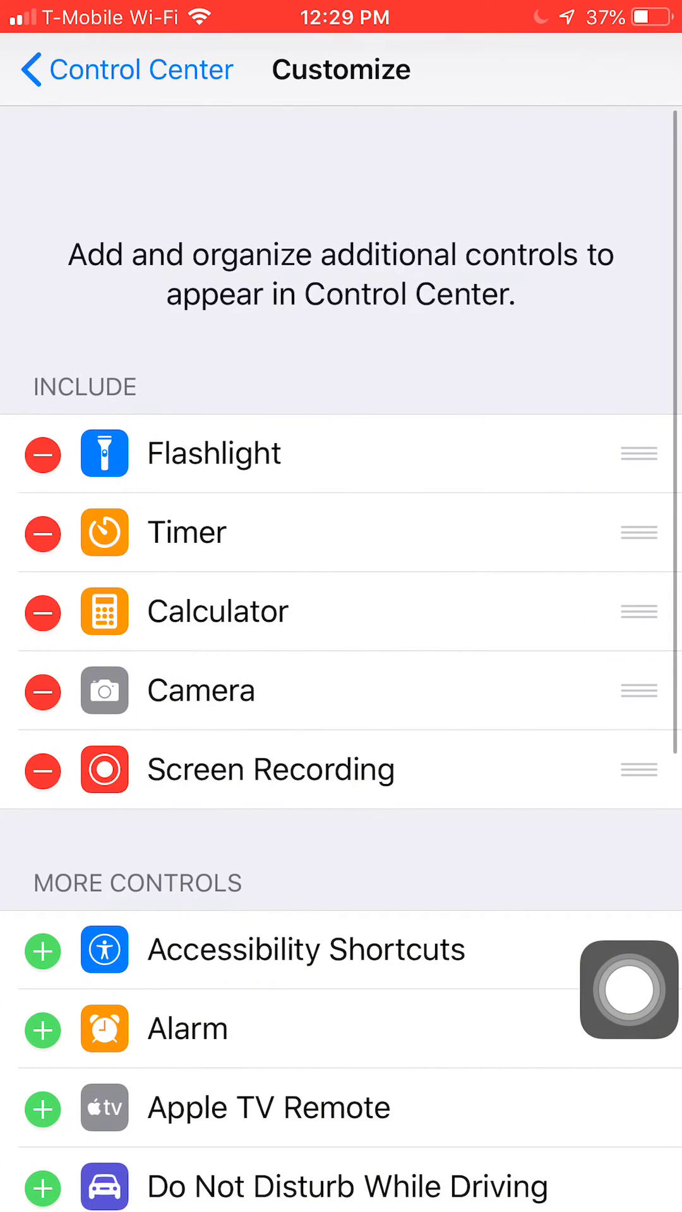
mouse_move(629, 990)
mouse_down()
mouse_move(455, 915)
mouse_move(483, 1019)
mouse_move(432, 915)
mouse_move(518, 1050)
mouse_up()
scroll(341, 663, down, 10)
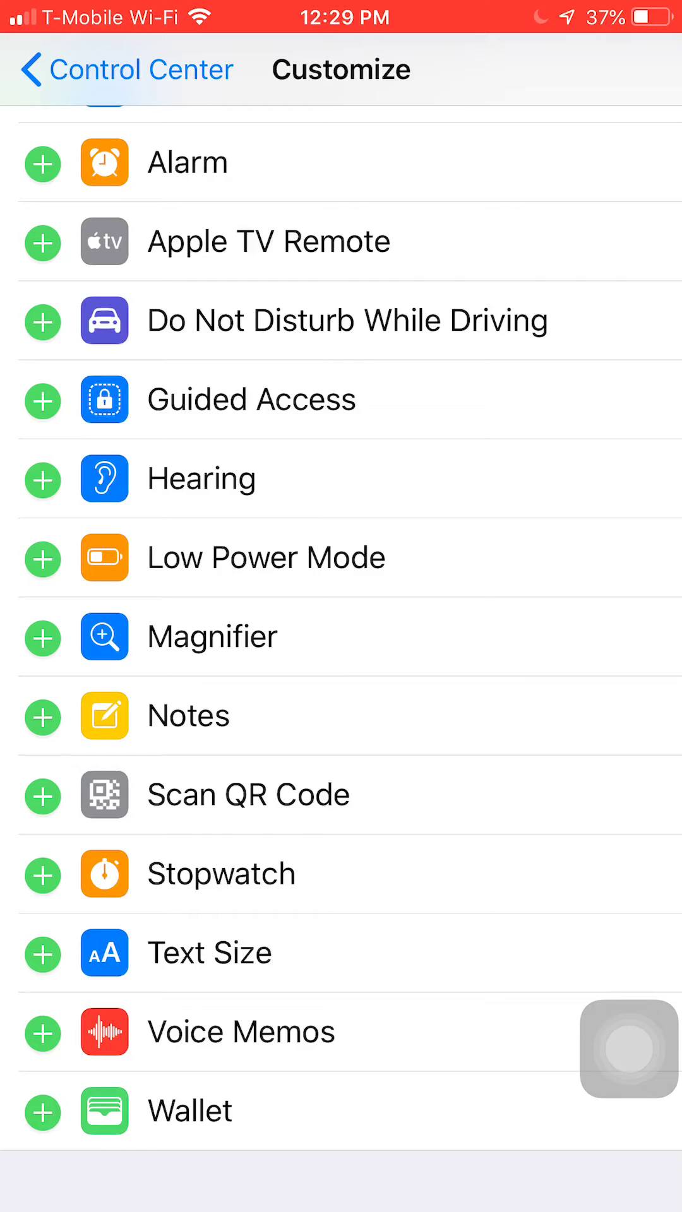
scroll(341, 663, up, 10)
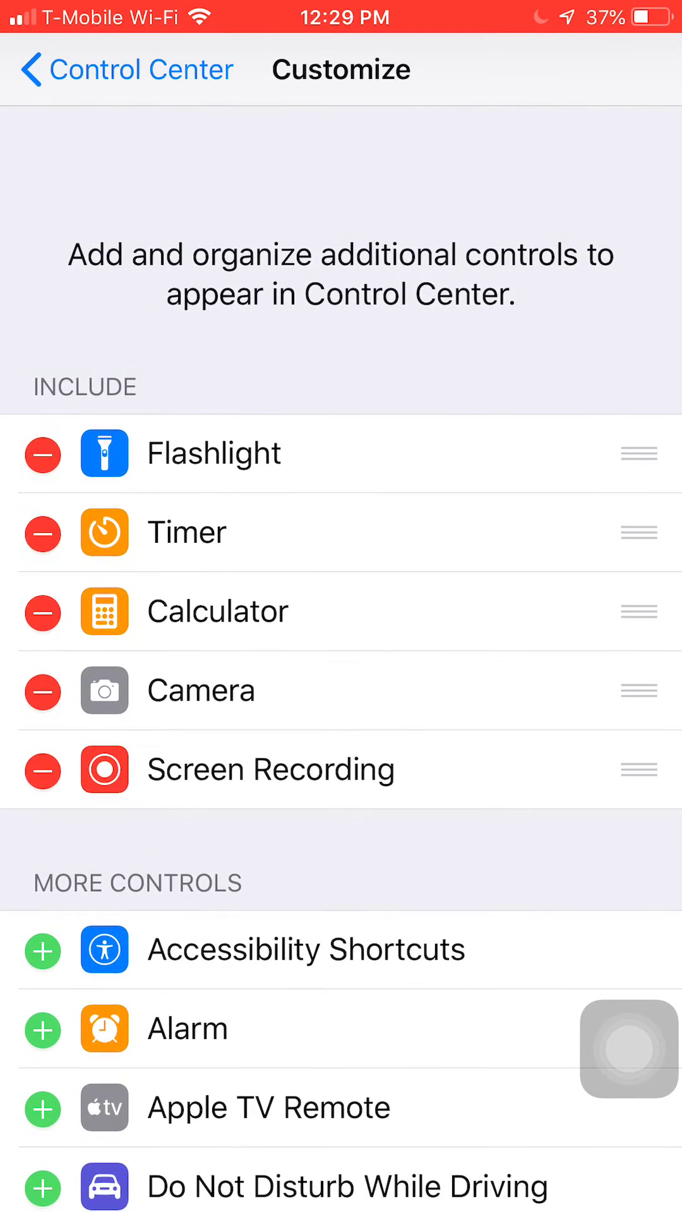
mouse_move(629, 1049)
mouse_down()
mouse_move(211, 782)
mouse_move(325, 791)
mouse_move(482, 919)
mouse_up()
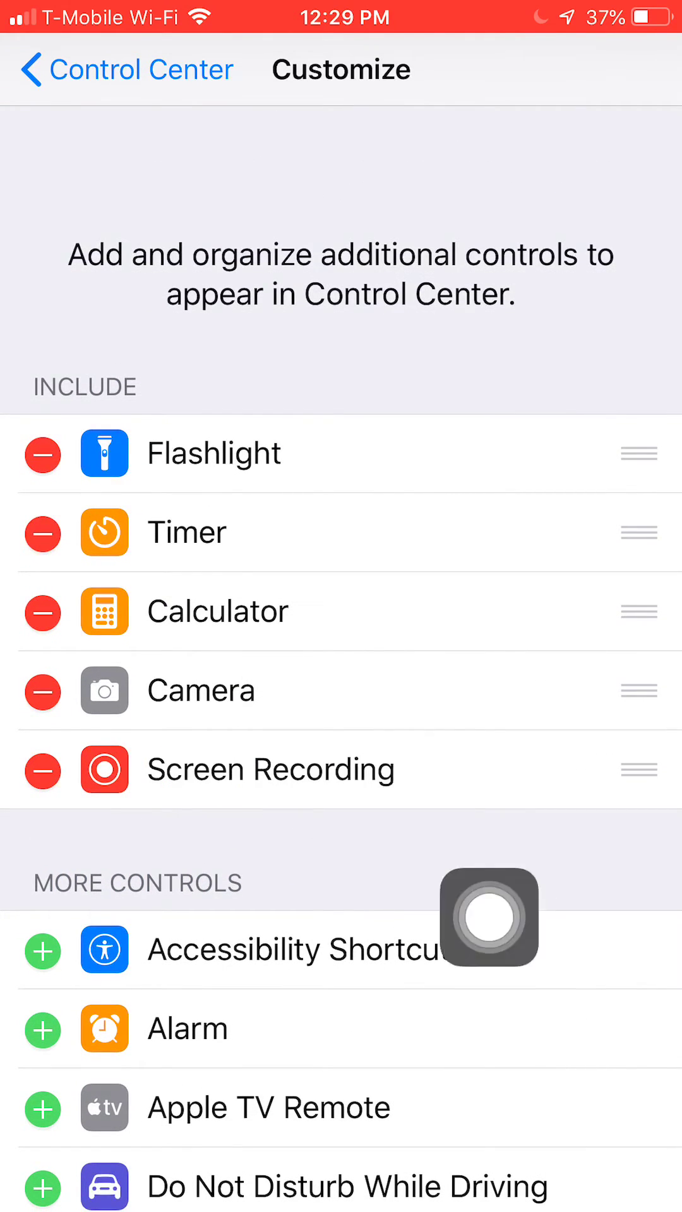
scroll(342, 568, down, 1)
scroll(342, 663, down, 5)
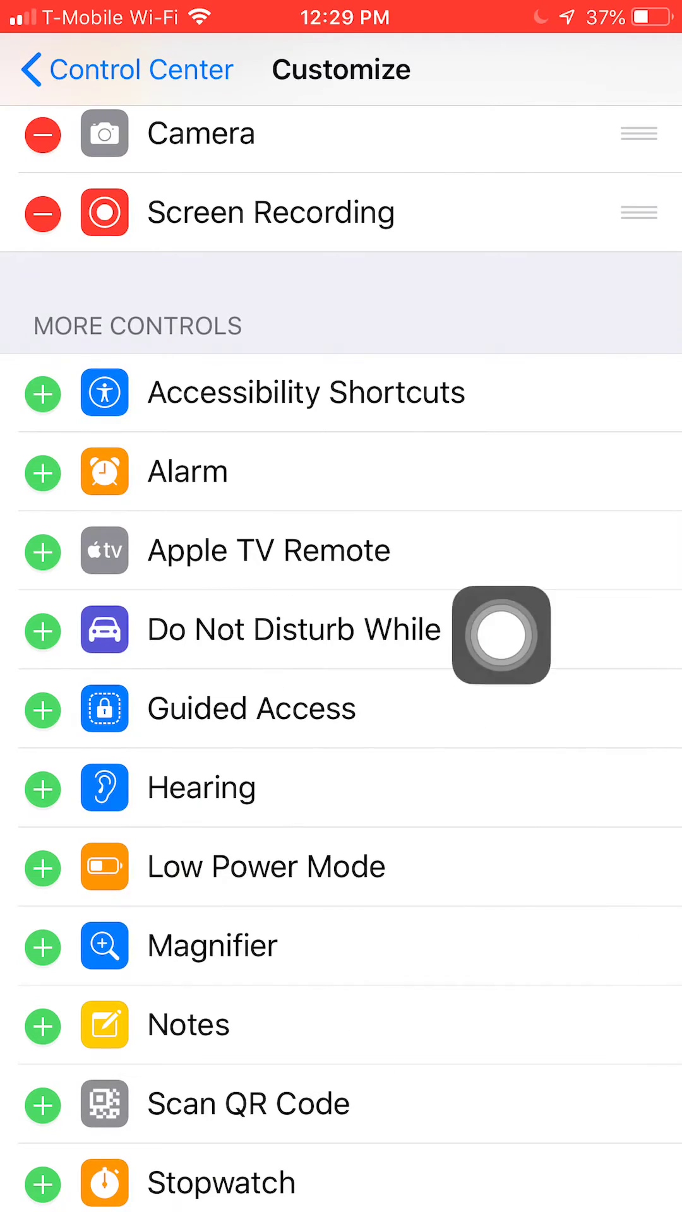
mouse_move(629, 1067)
mouse_down()
mouse_move(263, 1033)
mouse_move(449, 406)
mouse_move(248, 217)
mouse_move(362, 635)
mouse_move(211, 702)
mouse_move(51, 755)
mouse_move(81, 695)
mouse_move(274, 669)
mouse_move(202, 497)
mouse_move(314, 142)
mouse_move(474, 276)
mouse_move(629, 662)
mouse_up()
scroll(341, 663, up, 5)
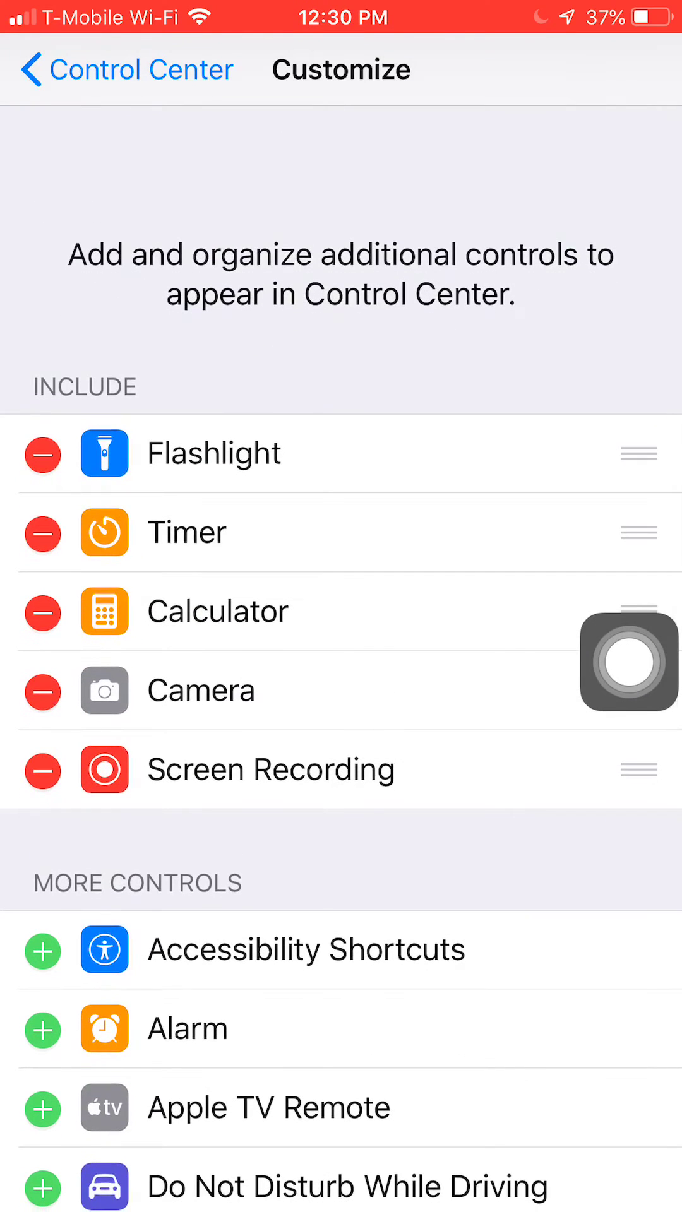
mouse_move(629, 663)
mouse_down()
mouse_move(436, 406)
mouse_move(66, 82)
mouse_move(274, 236)
mouse_move(627, 689)
mouse_move(526, 609)
mouse_move(109, 111)
mouse_move(582, 634)
mouse_up()
click(127, 69)
click(56, 70)
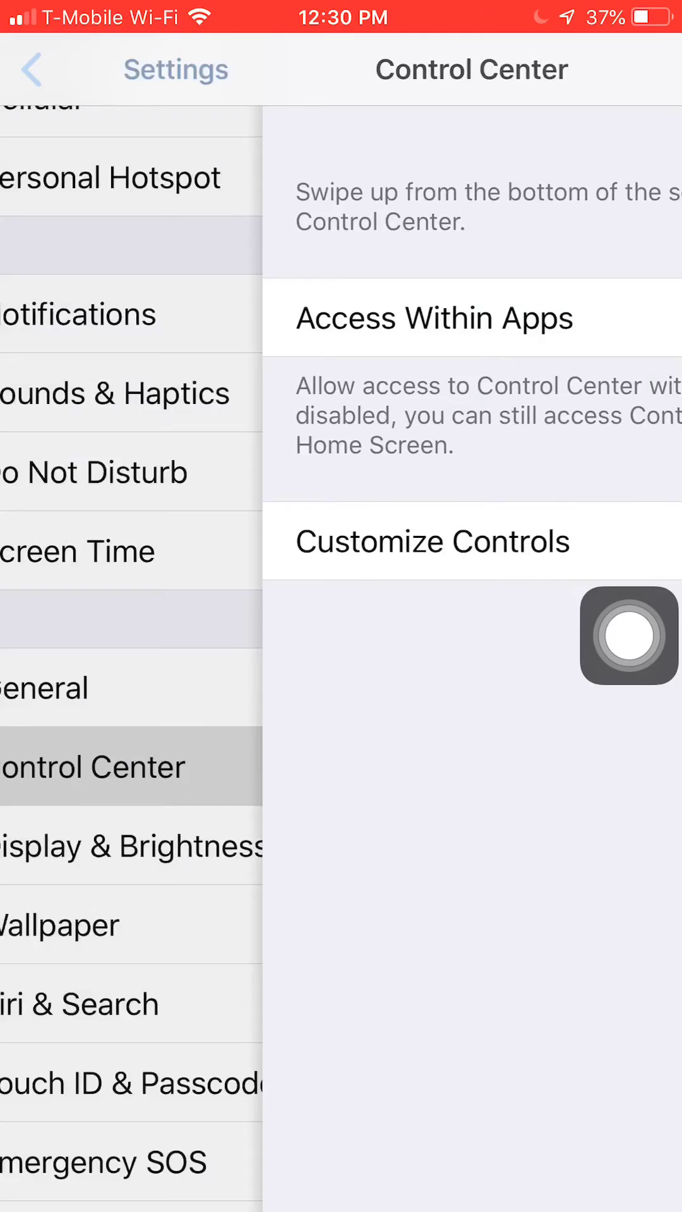
scroll(342, 606, up, 10)
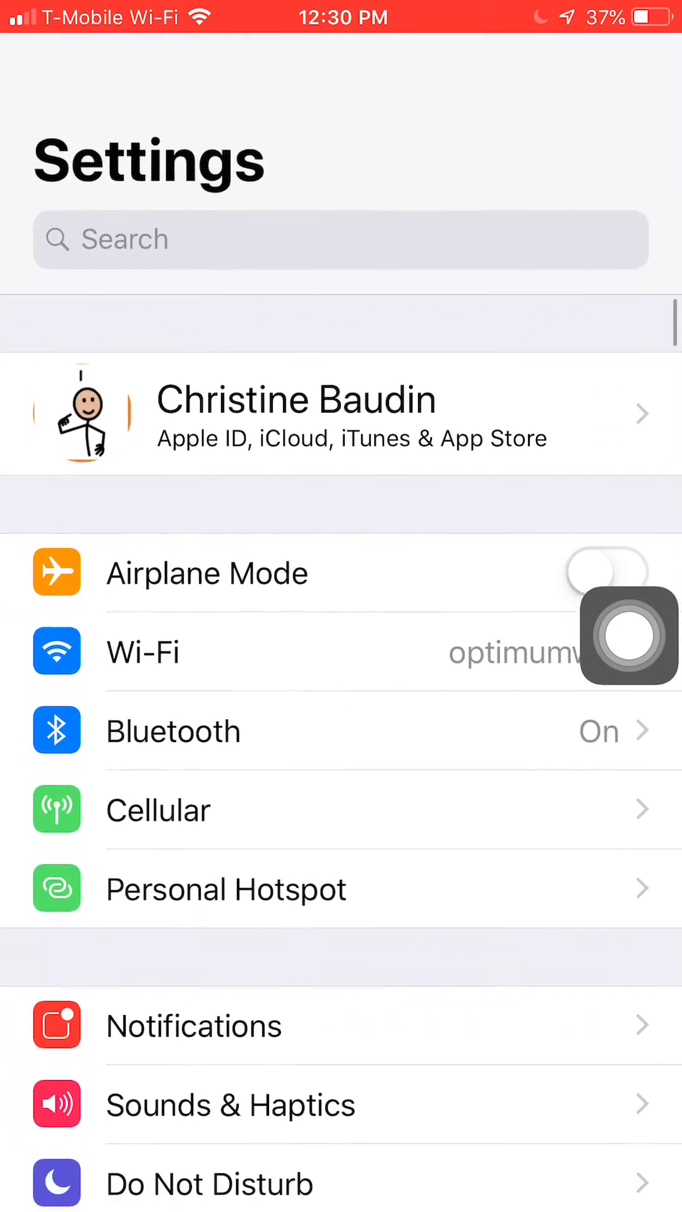
- Return to the Home Screen and swipe up to show Control Center
key(super)
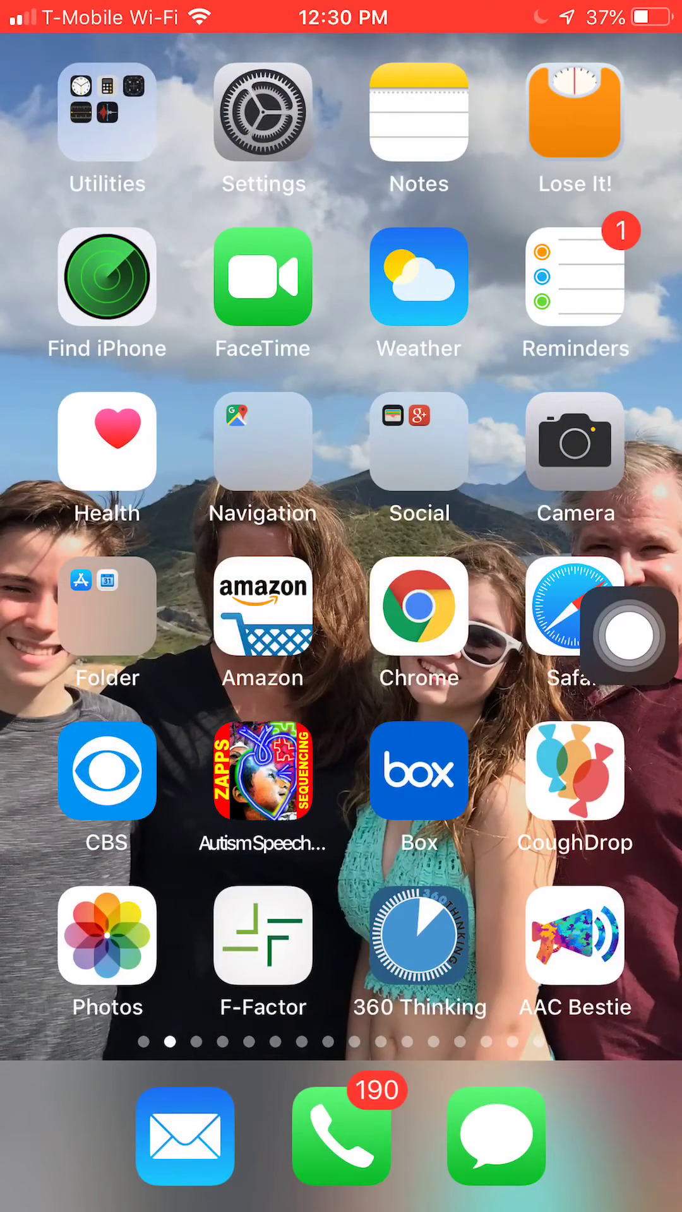
mouse_move(629, 634)
mouse_down()
mouse_move(577, 1109)
mouse_move(530, 515)
mouse_up()
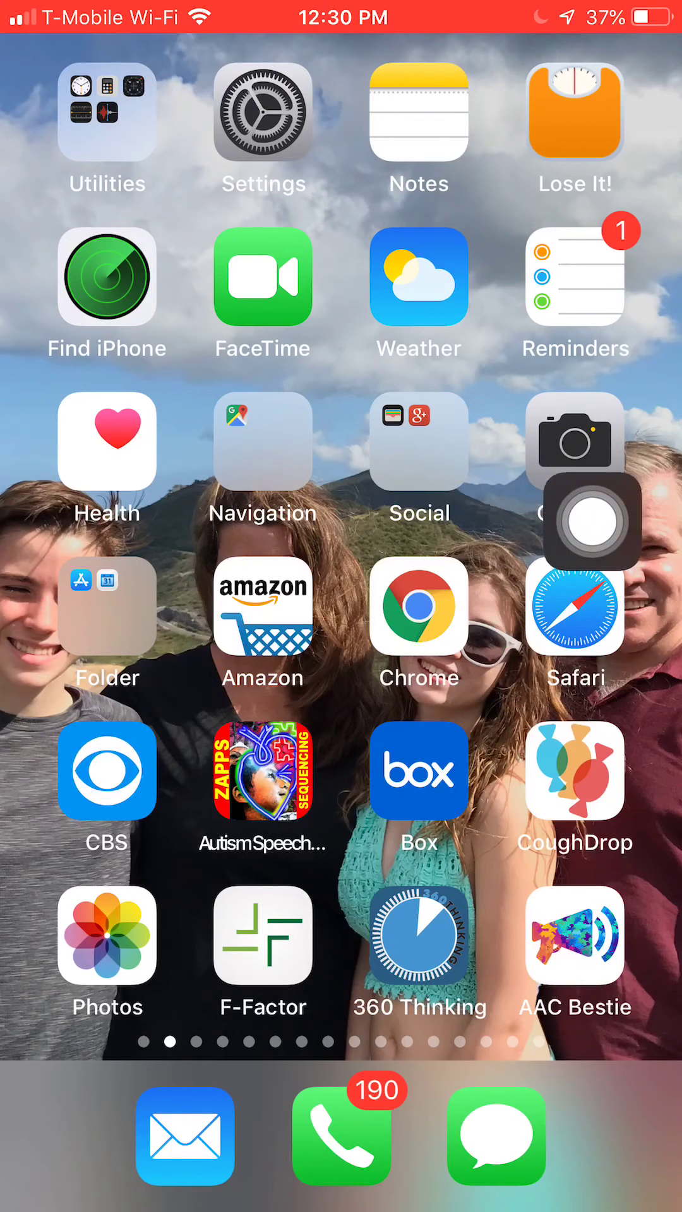
drag(341, 1203, 341, 606)
mouse_move(625, 540)
mouse_down()
mouse_move(551, 649)
mouse_move(203, 1109)
mouse_move(190, 1090)
mouse_move(274, 1115)
mouse_move(221, 1088)
mouse_move(363, 1083)
mouse_up()
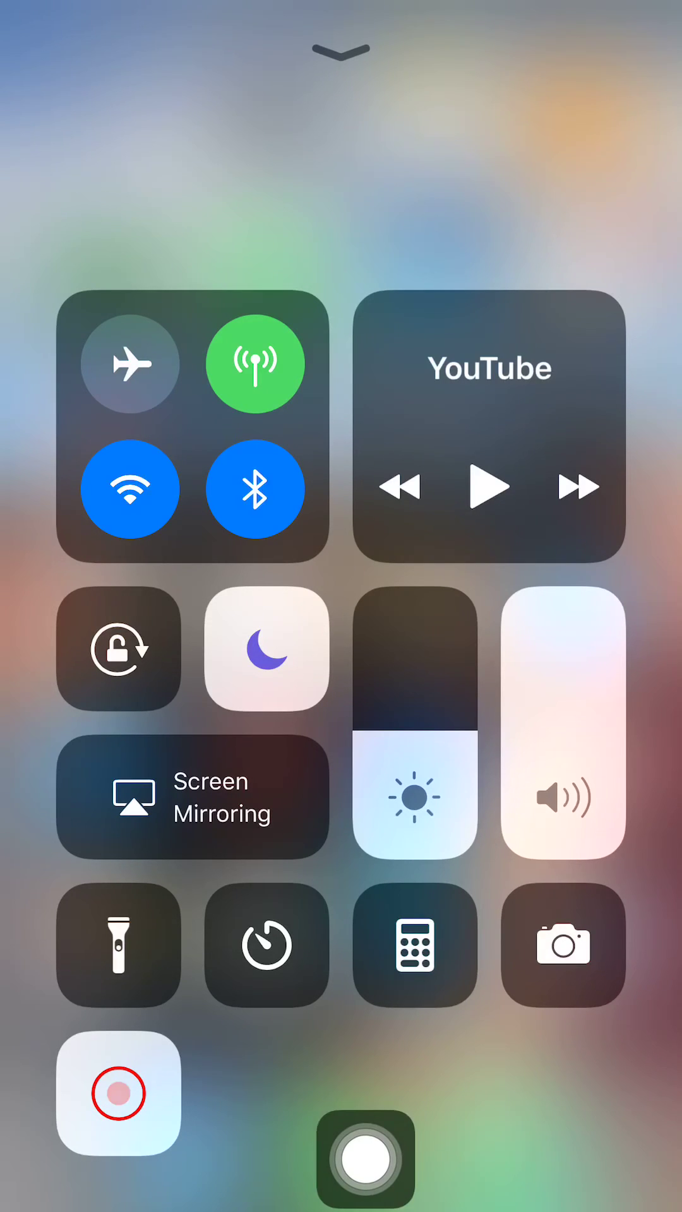
- Move the AssistiveTouch button near the Screen Recording control and elsewhere on screen
mouse_move(365, 1160)
mouse_down()
mouse_move(234, 1098)
mouse_move(293, 1102)
mouse_move(294, 1160)
mouse_move(203, 1039)
mouse_move(149, 1023)
mouse_move(362, 1118)
mouse_move(363, 1160)
mouse_up()
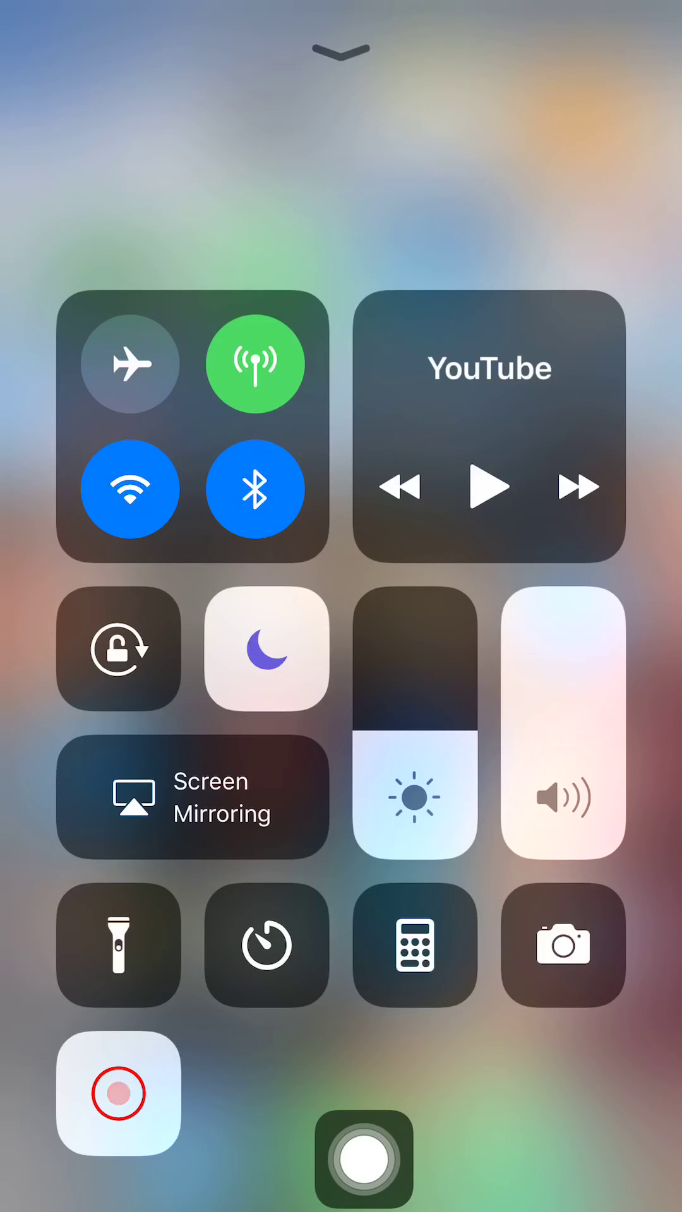
mouse_move(363, 1159)
mouse_down()
mouse_move(167, 1104)
mouse_move(243, 1086)
mouse_move(374, 1109)
mouse_move(374, 1159)
mouse_move(395, 27)
mouse_move(533, 875)
mouse_move(630, 1155)
mouse_move(244, 253)
mouse_move(212, 32)
mouse_move(250, 32)
mouse_move(192, 14)
mouse_move(266, 54)
mouse_move(649, 1048)
mouse_up()
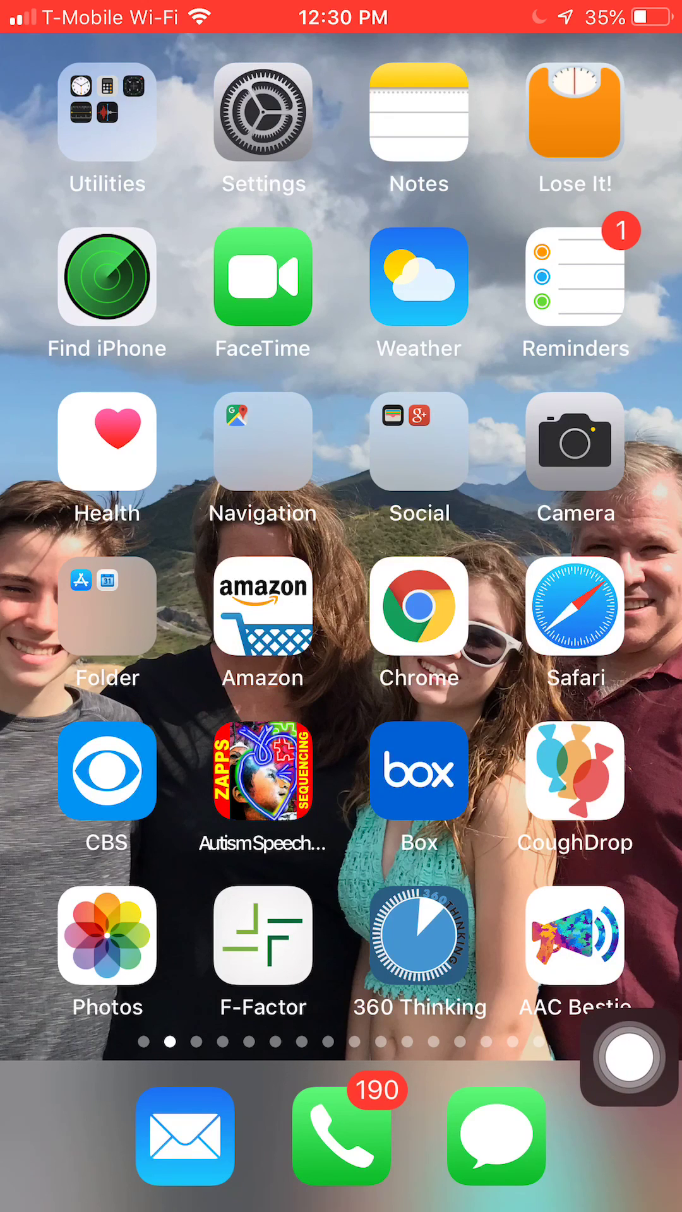
mouse_move(629, 1056)
mouse_down()
mouse_move(227, 487)
mouse_move(205, 27)
mouse_move(233, 27)
mouse_move(527, 887)
mouse_move(631, 1136)
mouse_move(594, 1077)
mouse_up()
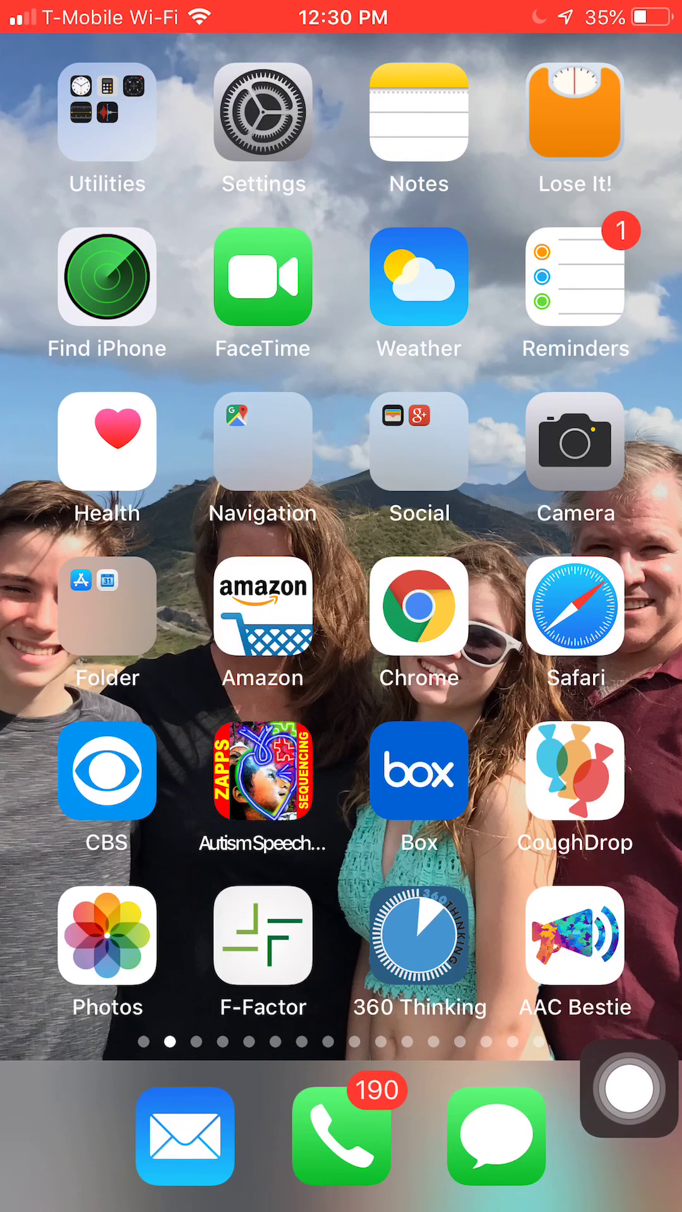